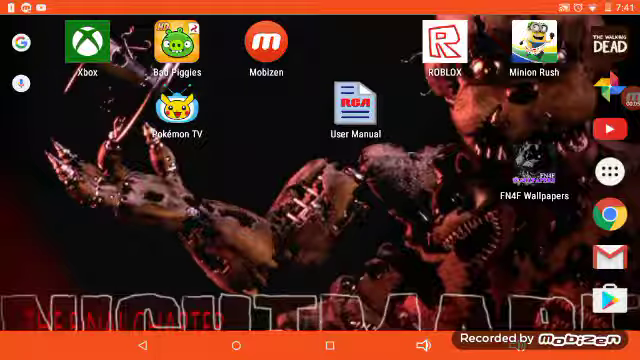
Step: Swipe between home screen pages to reach the page holding the ROBLOX icon
{"action": "left_click_drag", "start_coordinate": [450, 180], "coordinate": [150, 180]}
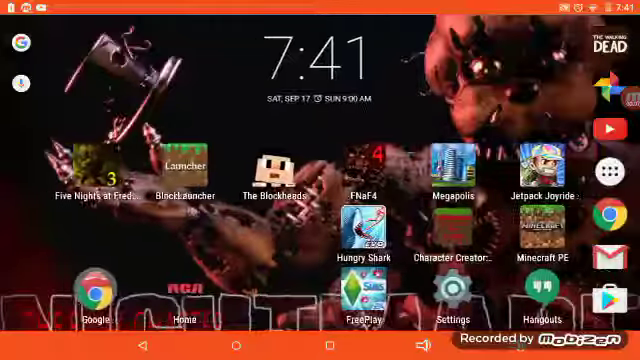
{"action": "left_click_drag", "start_coordinate": [450, 240], "coordinate": [150, 240]}
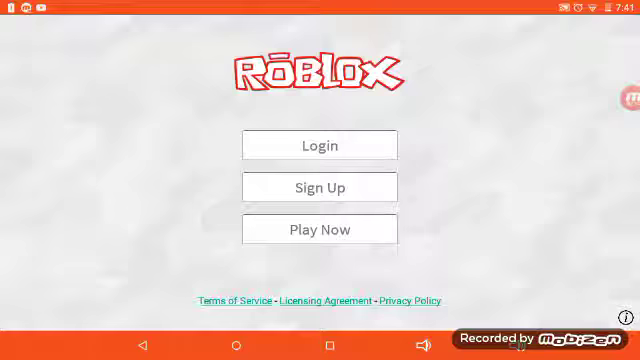
Step: Choose Sign Up on the Roblox start screen to begin a new account
{"action": "left_click", "coordinate": [320, 187]}
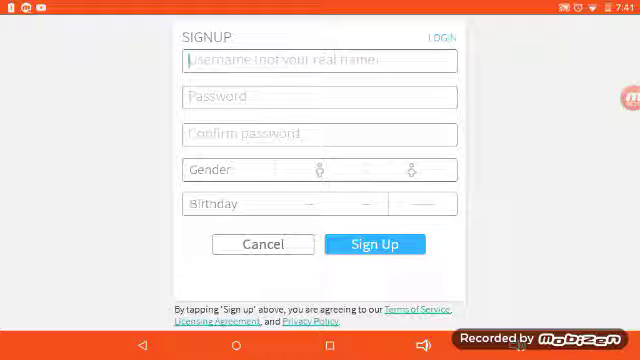
Step: Enter 'totuial' as the username and move to the Password field
{"action": "left_click", "coordinate": [319, 60]}
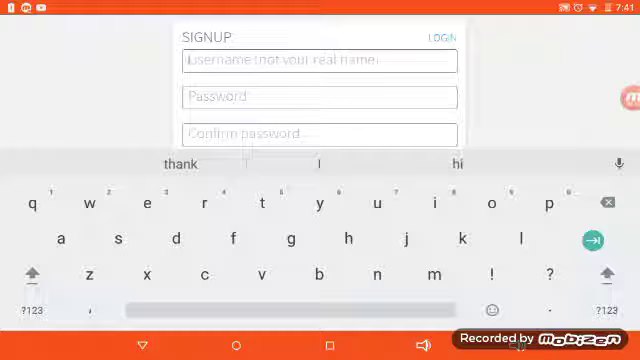
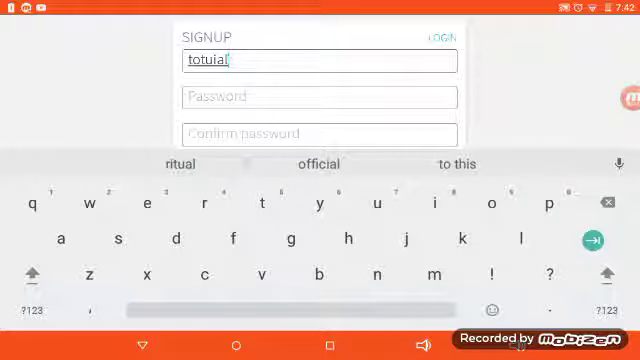
{"action": "left_click", "coordinate": [319, 96]}
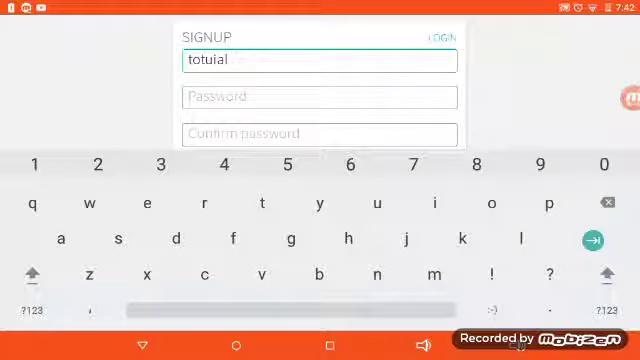
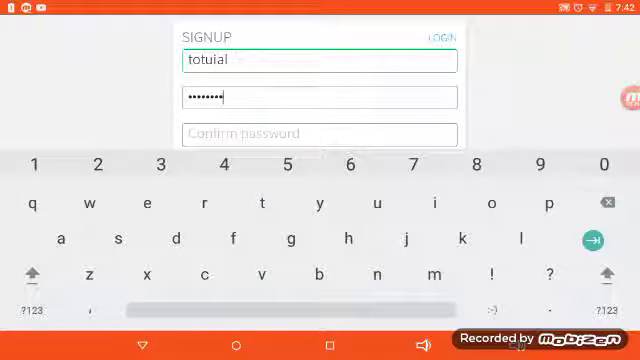
Step: Correct the password's last character and advance to the confirmation field
{"action": "key", "text": "BackSpace"}
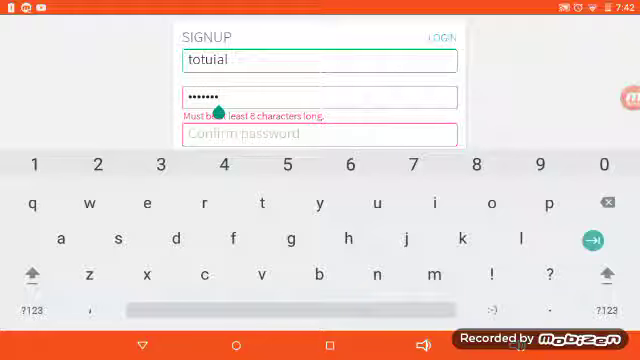
{"action": "type", "text": "s"}
{"action": "key", "text": "Return"}
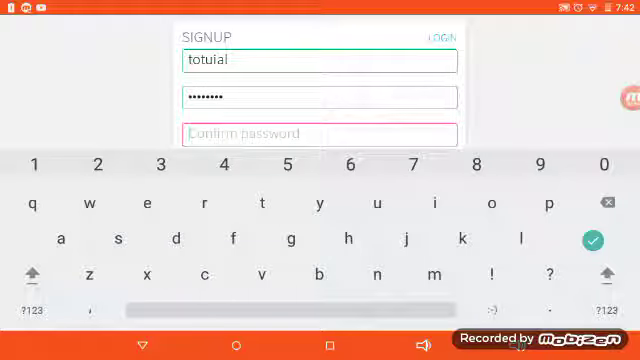
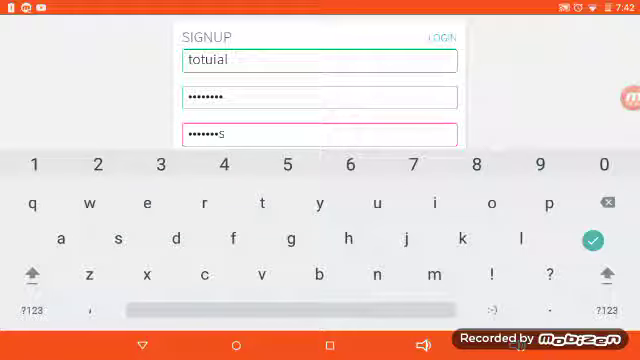
Step: Set the gender to male and retype the confirm password
{"action": "key", "text": "Return"}
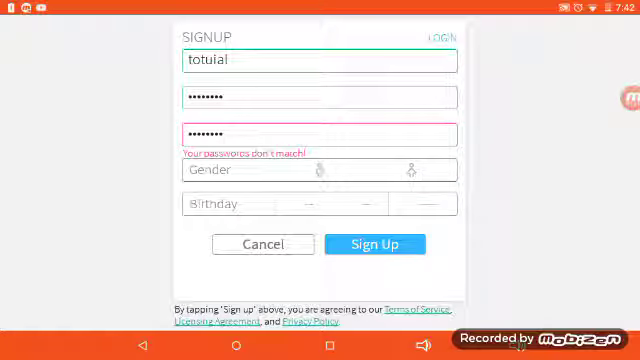
{"action": "left_click", "coordinate": [319, 170]}
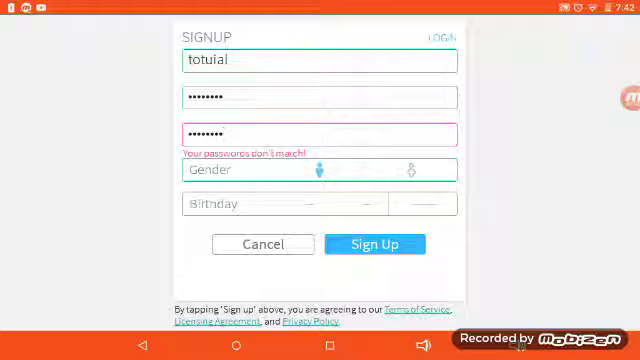
{"action": "left_click", "coordinate": [223, 134]}
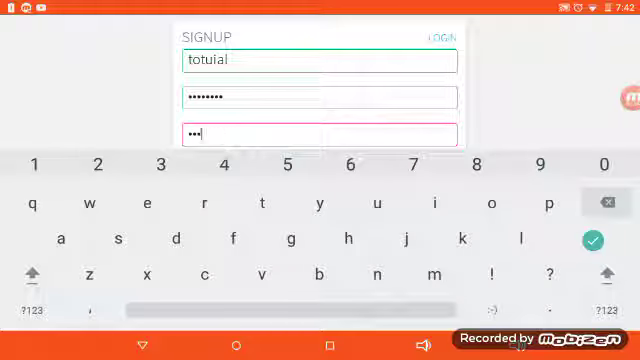
{"action": "left_click", "coordinate": [608, 203]}
{"action": "left_click", "coordinate": [233, 238]}
{"action": "left_click", "coordinate": [61, 238]}
{"action": "left_click", "coordinate": [262, 203]}
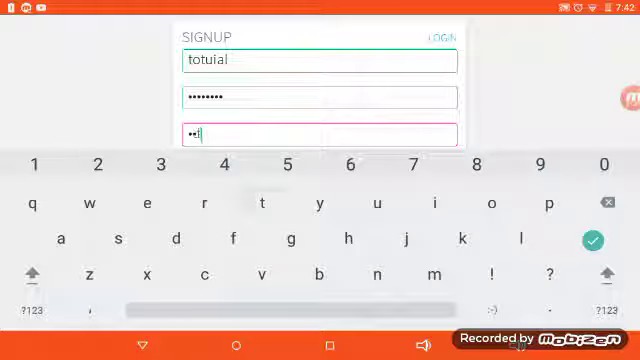
{"action": "left_click", "coordinate": [118, 238]}
{"action": "left_click", "coordinate": [319, 274]}
{"action": "left_click", "coordinate": [147, 203]}
{"action": "left_click", "coordinate": [118, 238]}
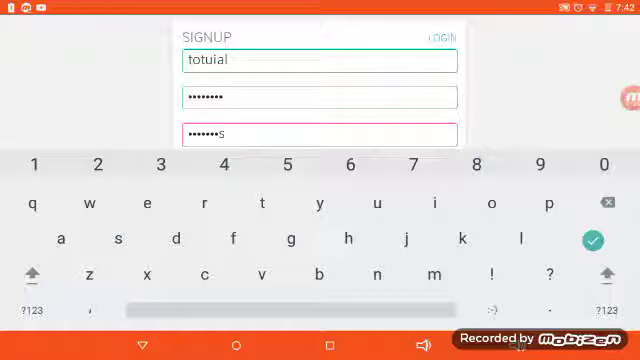
{"action": "left_click", "coordinate": [593, 240]}
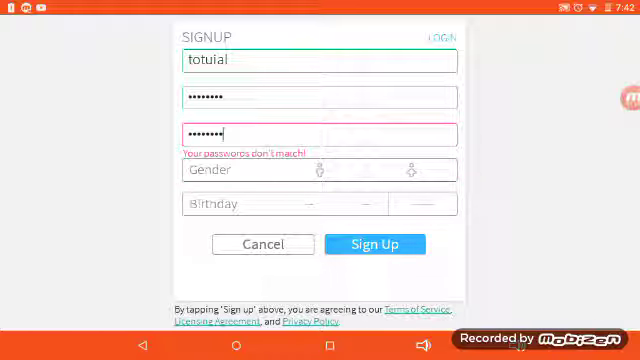
Step: Set the birthday dropdowns to May, 6 and 2013
{"action": "left_click", "coordinate": [310, 203]}
{"action": "left_click", "coordinate": [311, 149]}
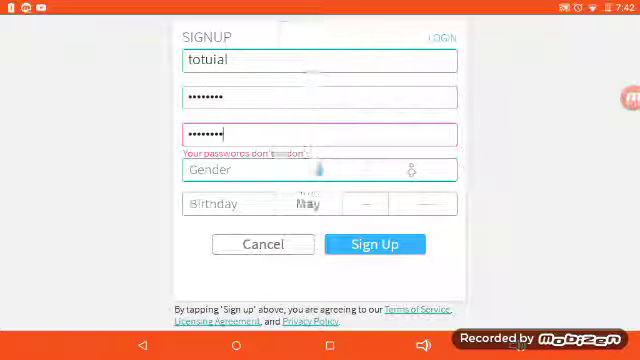
{"action": "left_click", "coordinate": [365, 203]}
{"action": "left_click", "coordinate": [365, 130]}
{"action": "left_click", "coordinate": [425, 203]}
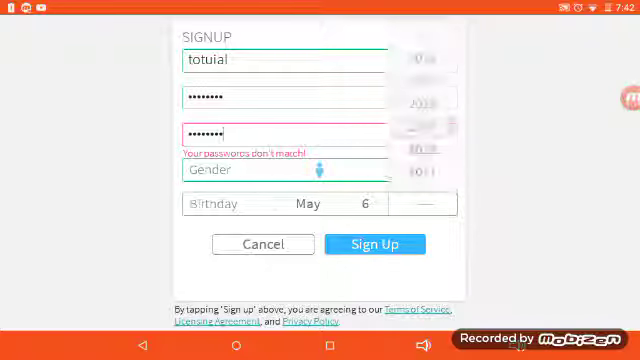
{"action": "left_click", "coordinate": [422, 103]}
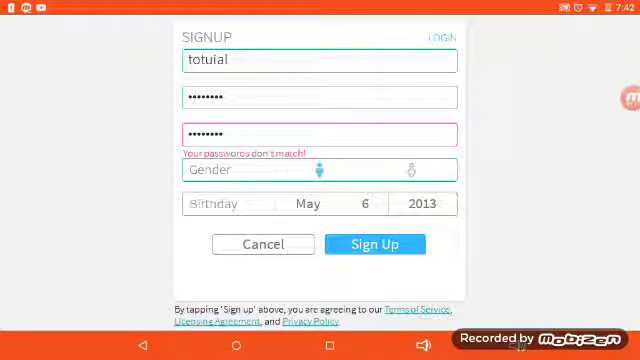
{"action": "left_click", "coordinate": [224, 133]}
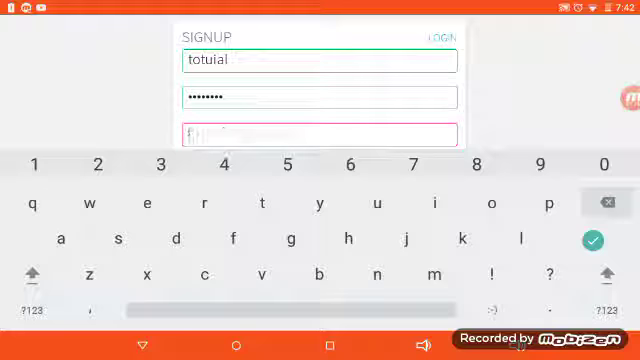
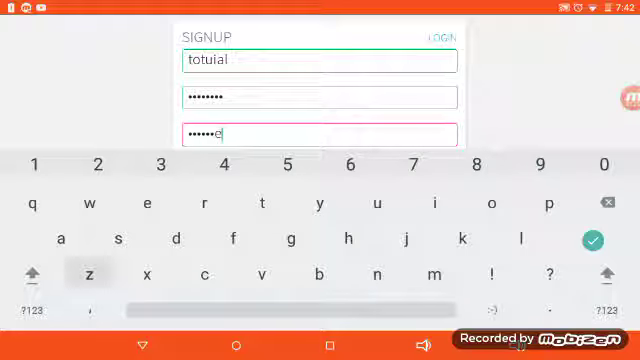
Step: After a failed submit, clear and retype both passwords so they match
{"action": "key", "text": "Return"}
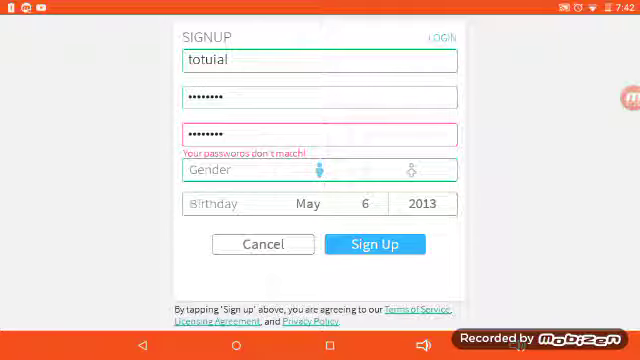
{"action": "left_click", "coordinate": [375, 244]}
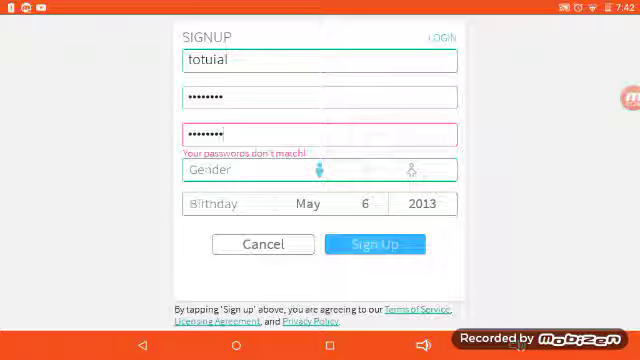
{"action": "left_click", "coordinate": [223, 133]}
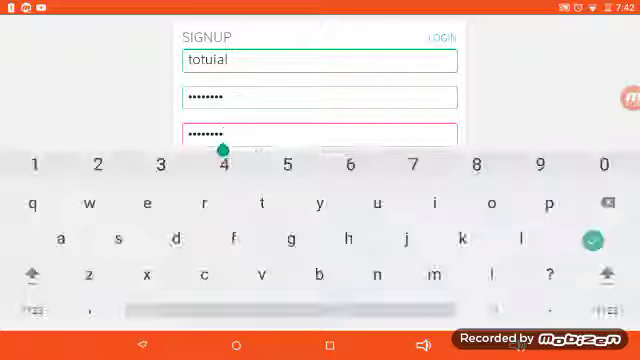
{"action": "left_click", "coordinate": [223, 96]}
{"action": "key", "text": "ctrl+a"}
{"action": "key", "text": "BackSpace"}
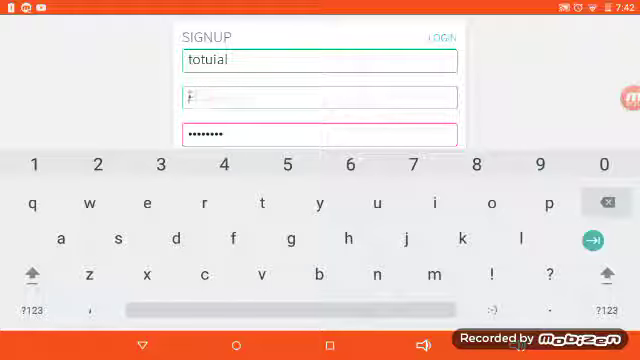
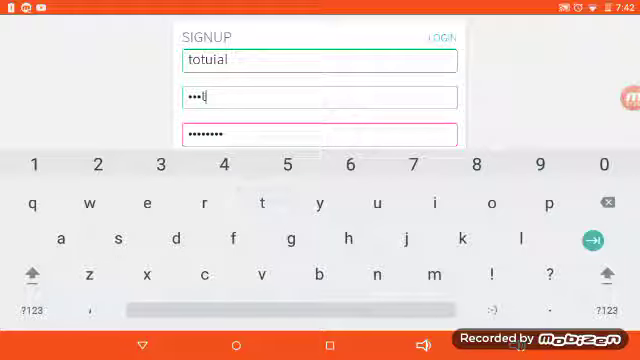
{"action": "left_click", "coordinate": [223, 133]}
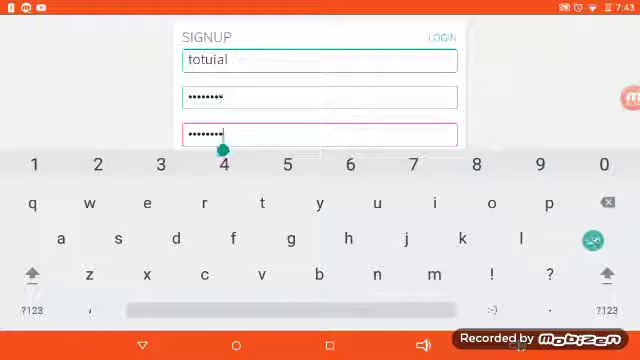
{"action": "key", "text": "BackSpace"}
{"action": "key", "text": "BackSpace"}
{"action": "key", "text": "BackSpace"}
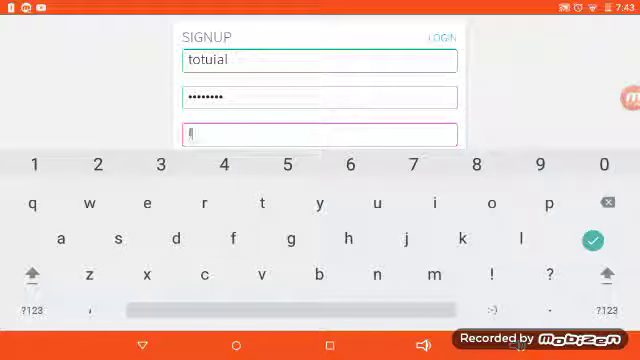
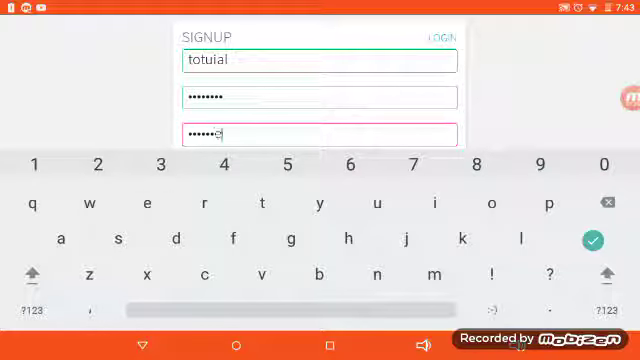
{"action": "key", "text": "Return"}
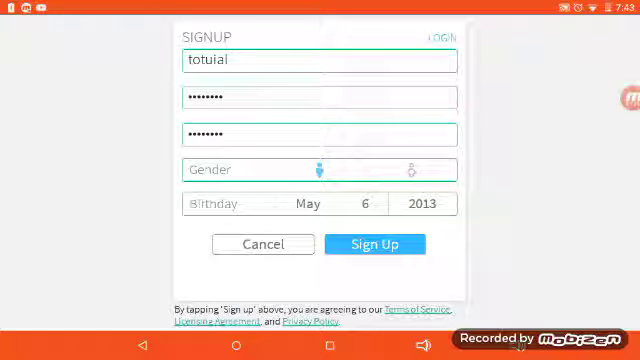
Step: Submit the signup form again, then dismiss the 'ROBLOX has stopped' notice with OK
{"action": "left_click", "coordinate": [375, 244]}
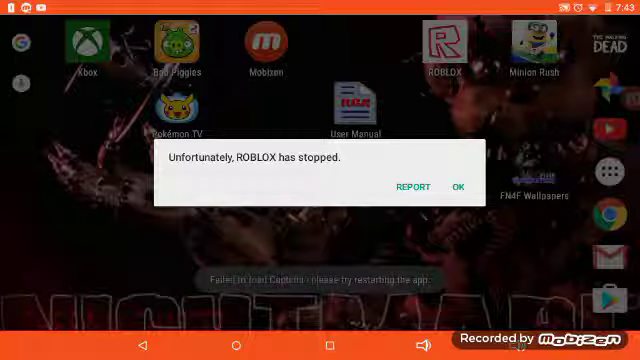
{"action": "left_click", "coordinate": [458, 186]}
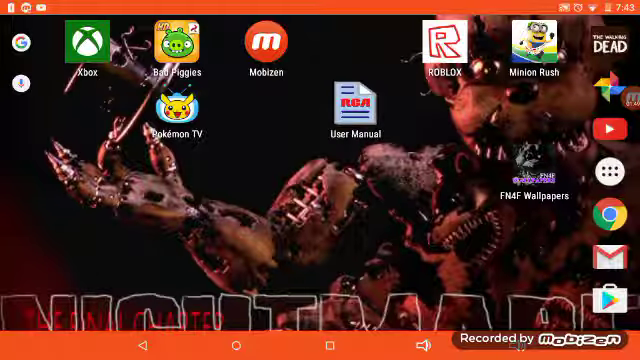